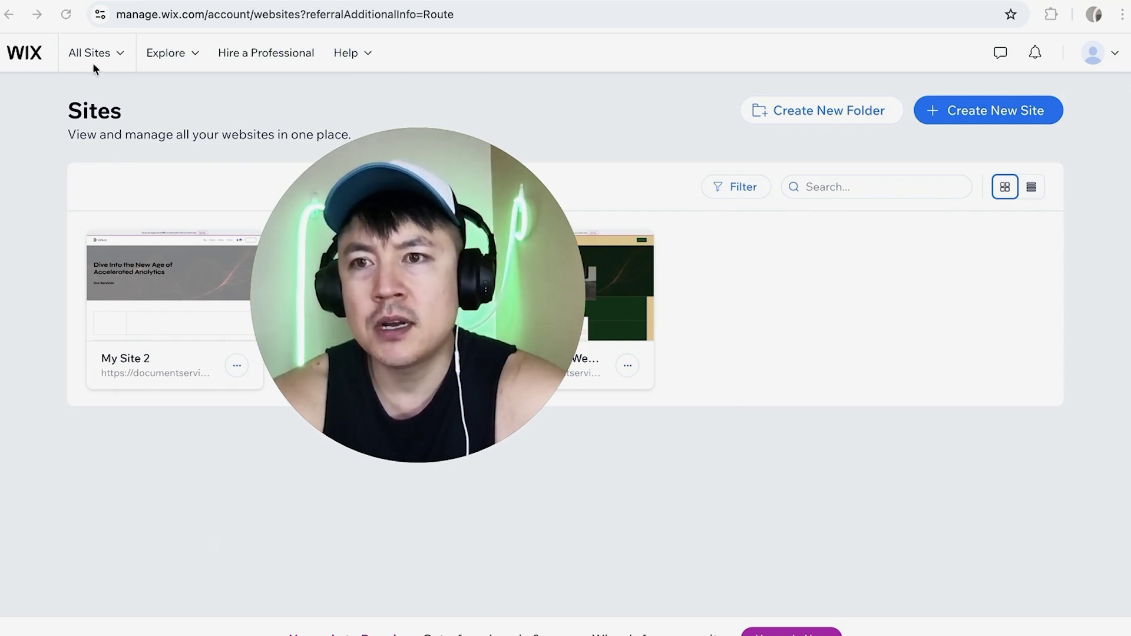
Step: Open My Site 2's dashboard and scroll the left sidebar down to Settings
{"action": "left_click", "coordinate": [106, 54]}
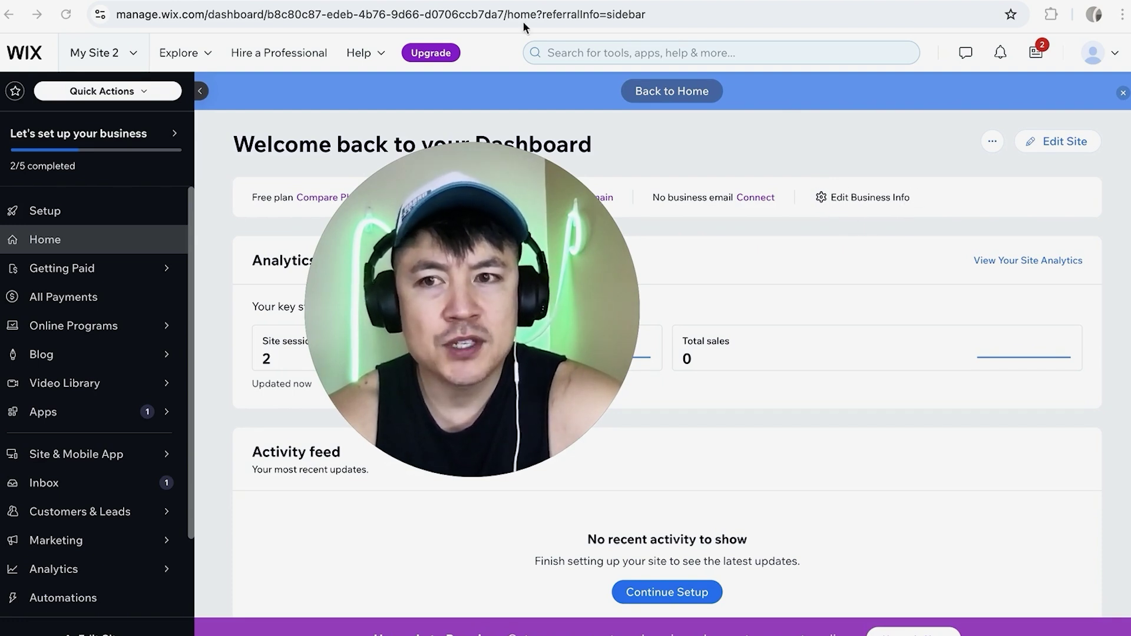
{"action": "scroll", "coordinate": [35, 283], "scroll_direction": "down", "scroll_amount": 2}
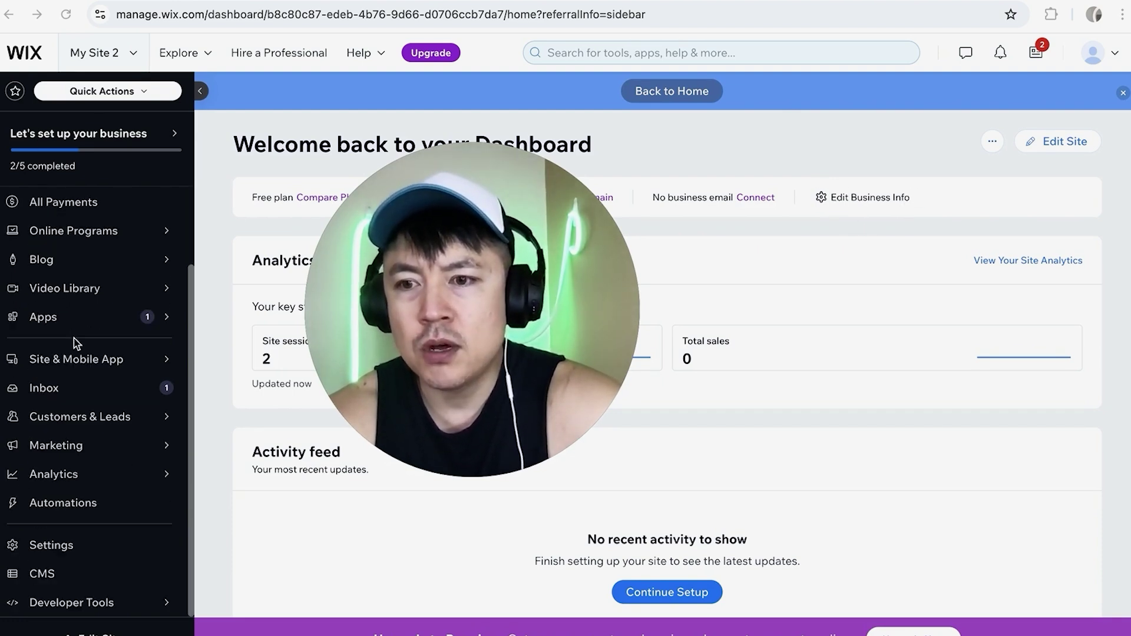
Step: Open the site's Settings and go into the Business info page to start a logo
{"action": "left_click", "coordinate": [53, 545]}
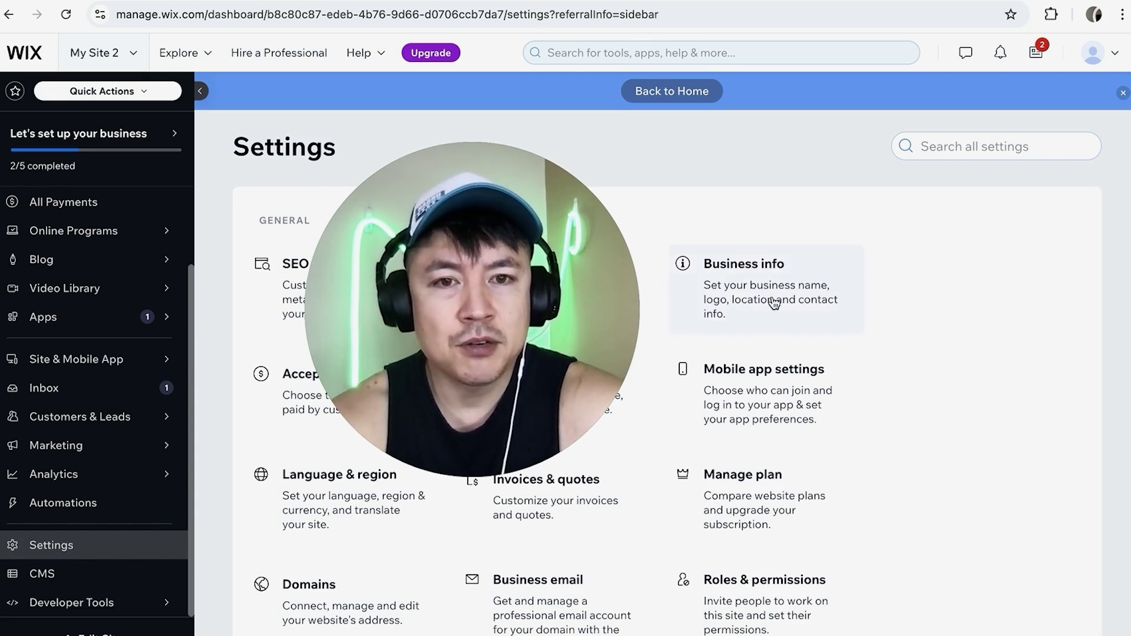
{"action": "scroll", "coordinate": [874, 371], "scroll_direction": "down", "scroll_amount": 2}
{"action": "scroll", "coordinate": [873, 371], "scroll_direction": "up", "scroll_amount": 2}
{"action": "left_click", "coordinate": [815, 305]}
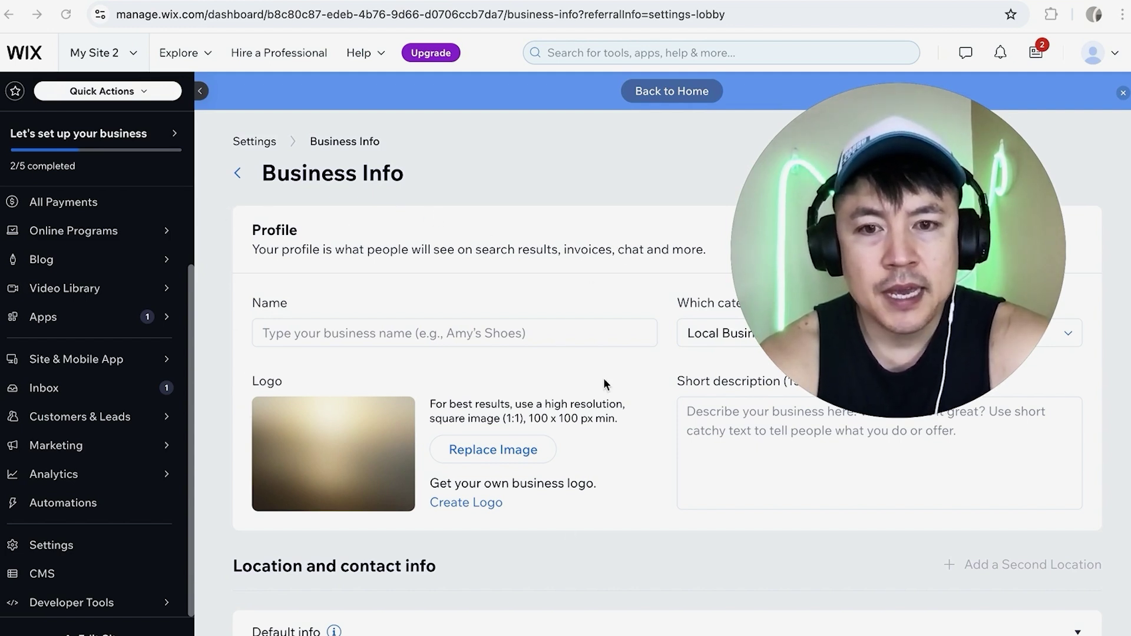
Step: Start the logo questionnaire and enter Youtuber as the business type
{"action": "left_click", "coordinate": [488, 504]}
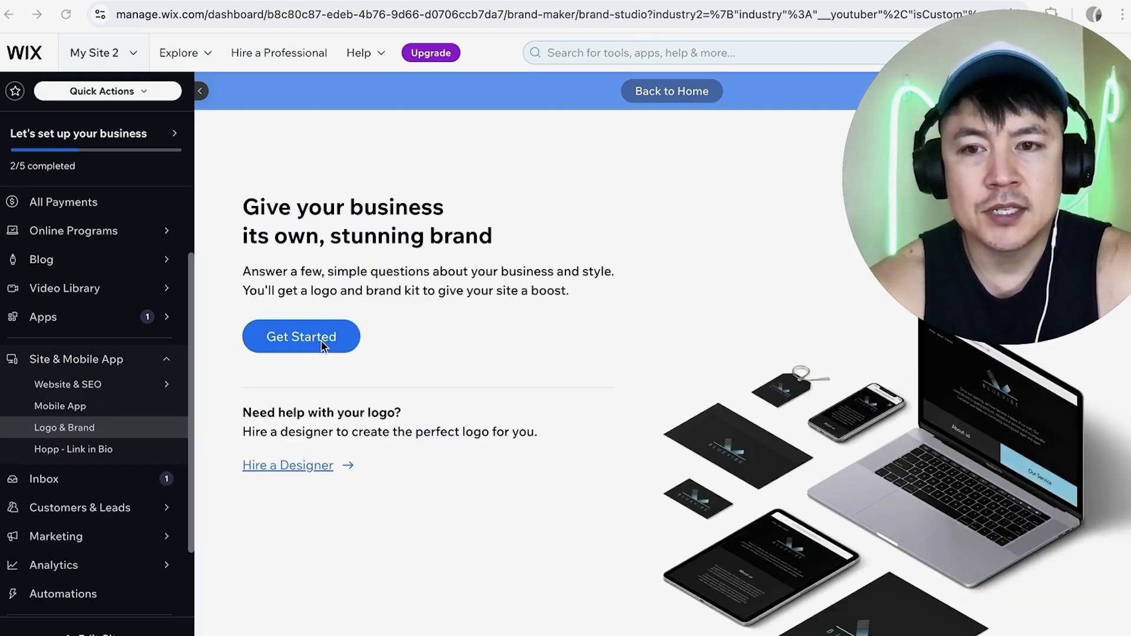
{"action": "left_click", "coordinate": [322, 345]}
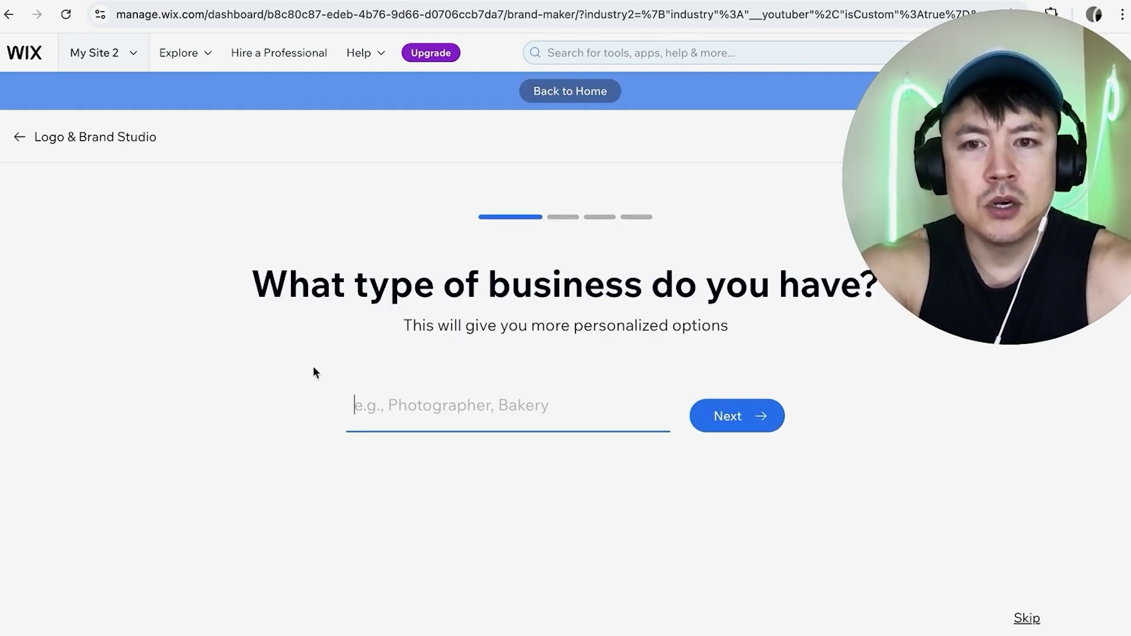
{"action": "type", "text": "Yo"}
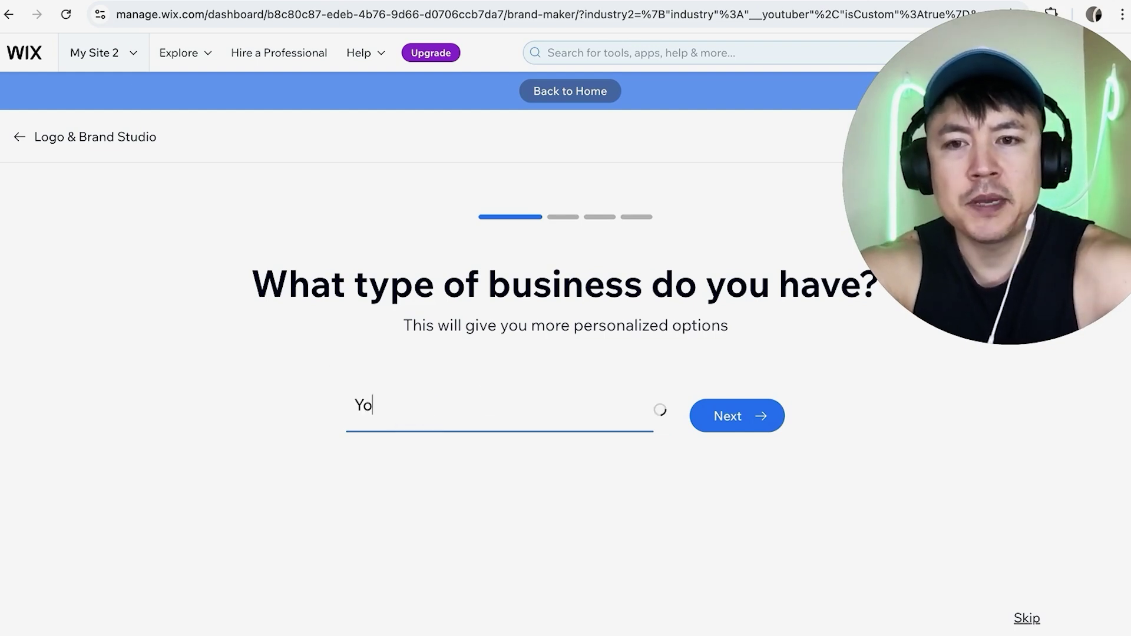
{"action": "type", "text": "utuber"}
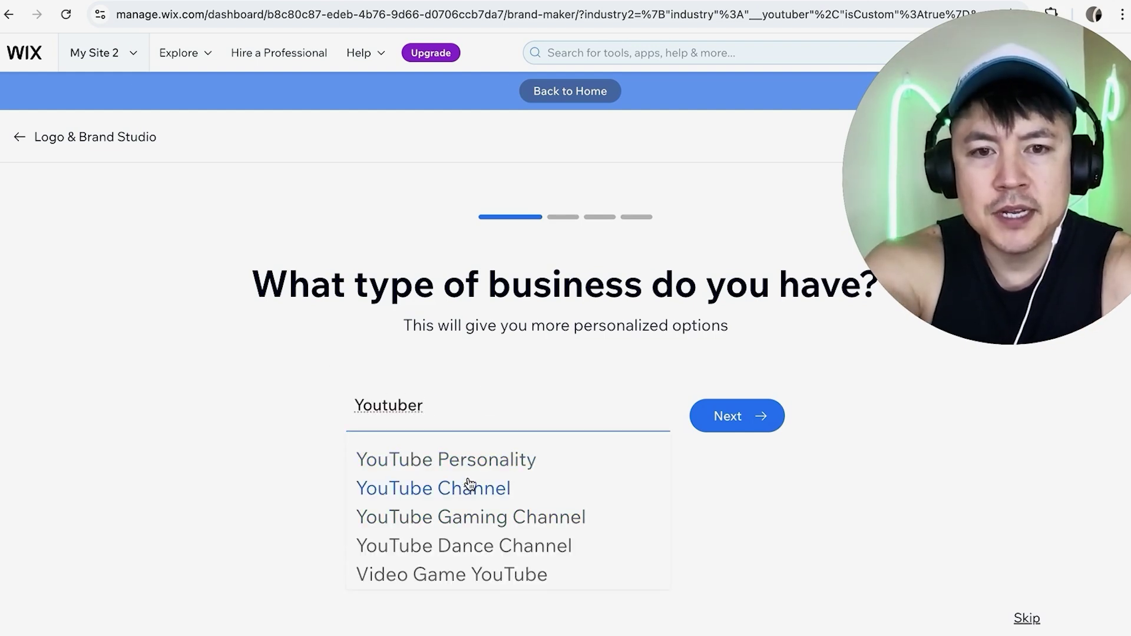
{"action": "left_click", "coordinate": [747, 419]}
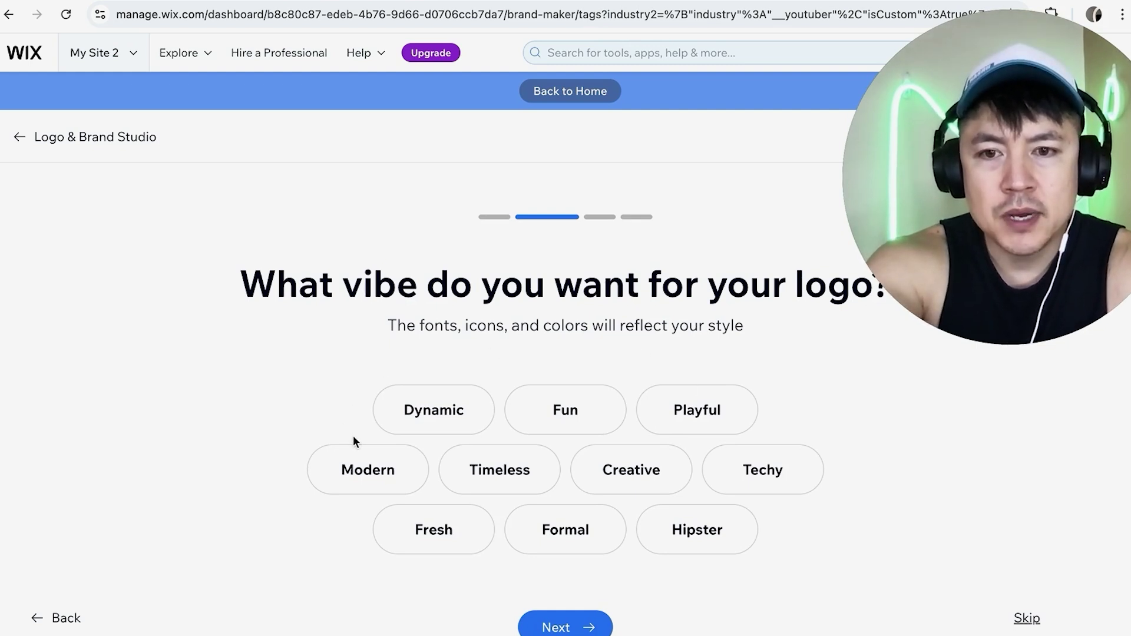
Step: Choose the Techy and Hipster vibes, enter 'Make Money Anthony' as the logo text, and skip the tagline
{"action": "left_click", "coordinate": [746, 474]}
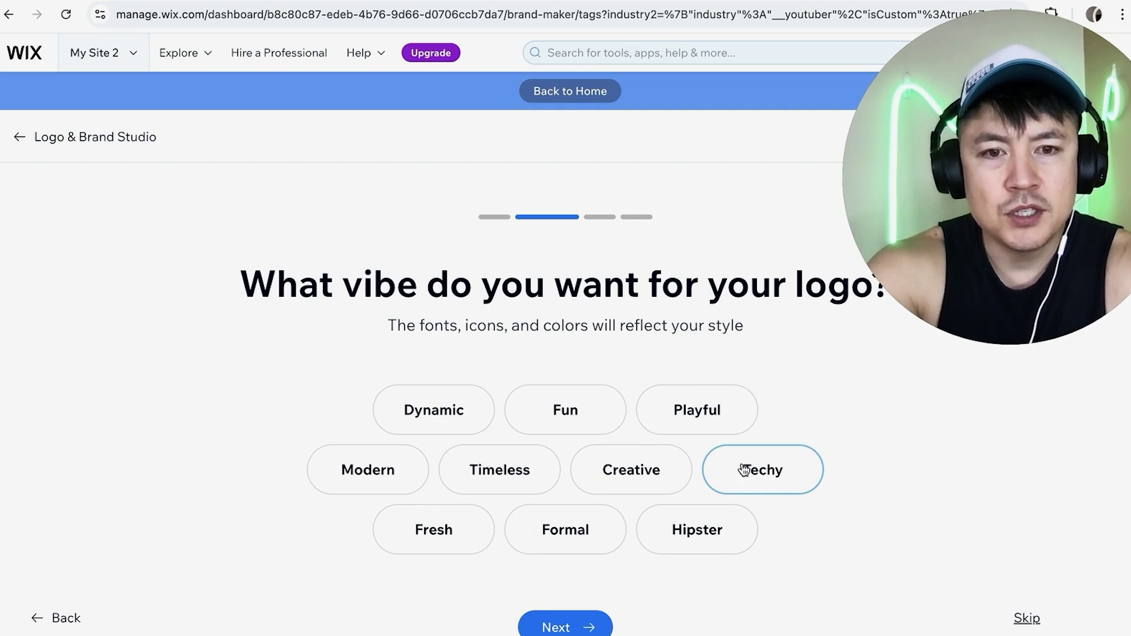
{"action": "left_click", "coordinate": [700, 539]}
{"action": "left_click", "coordinate": [569, 626]}
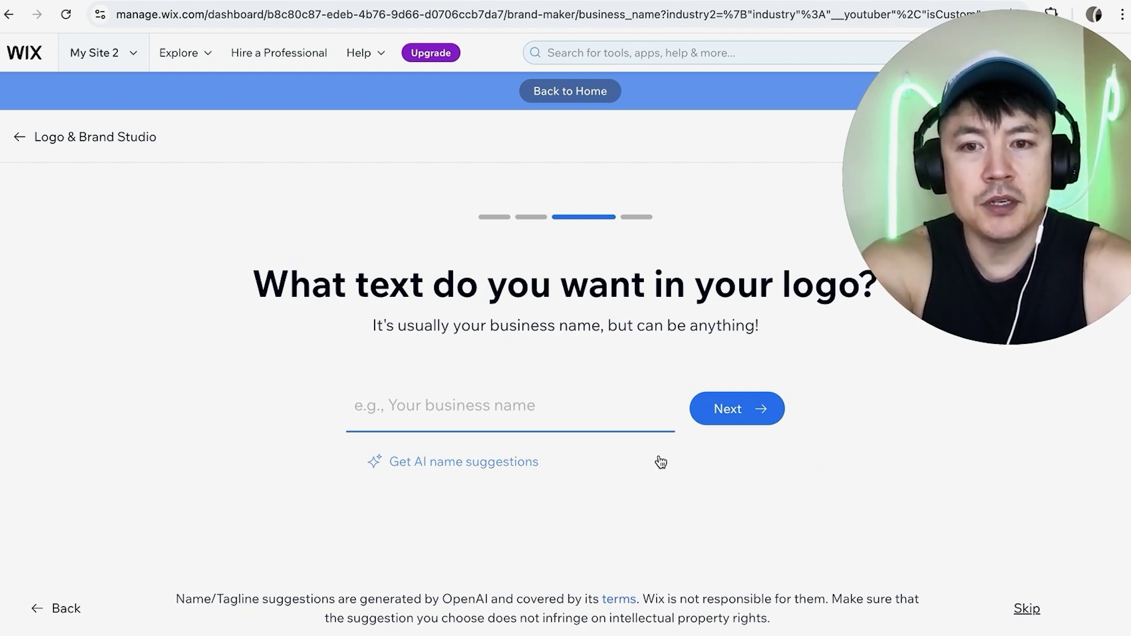
{"action": "type", "text": "Make Money Anthony"}
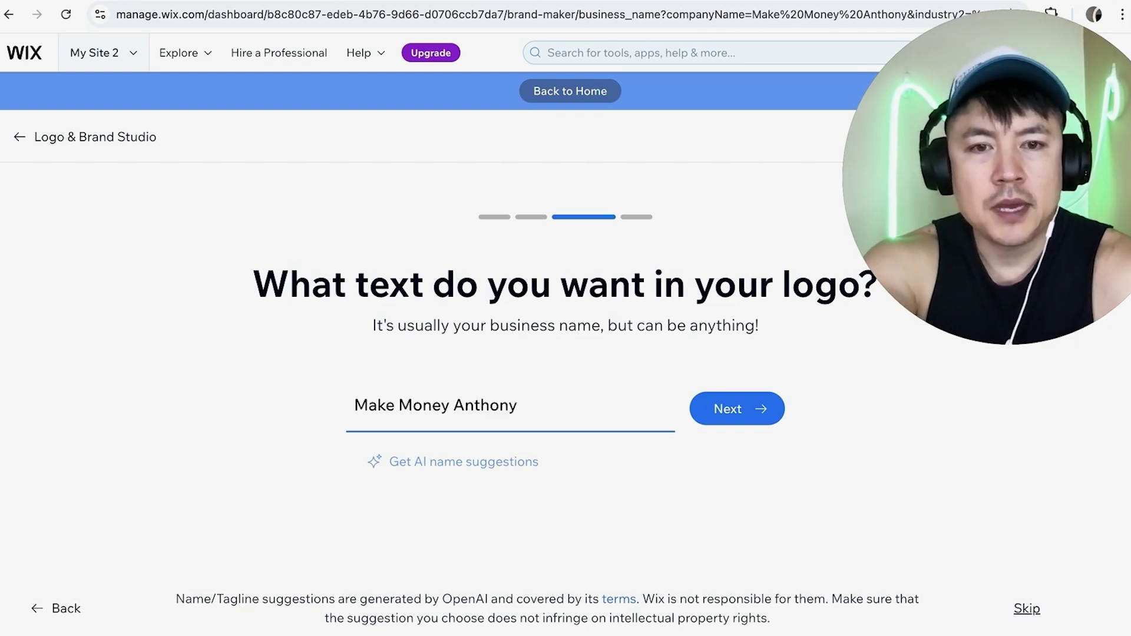
{"action": "left_click", "coordinate": [759, 418]}
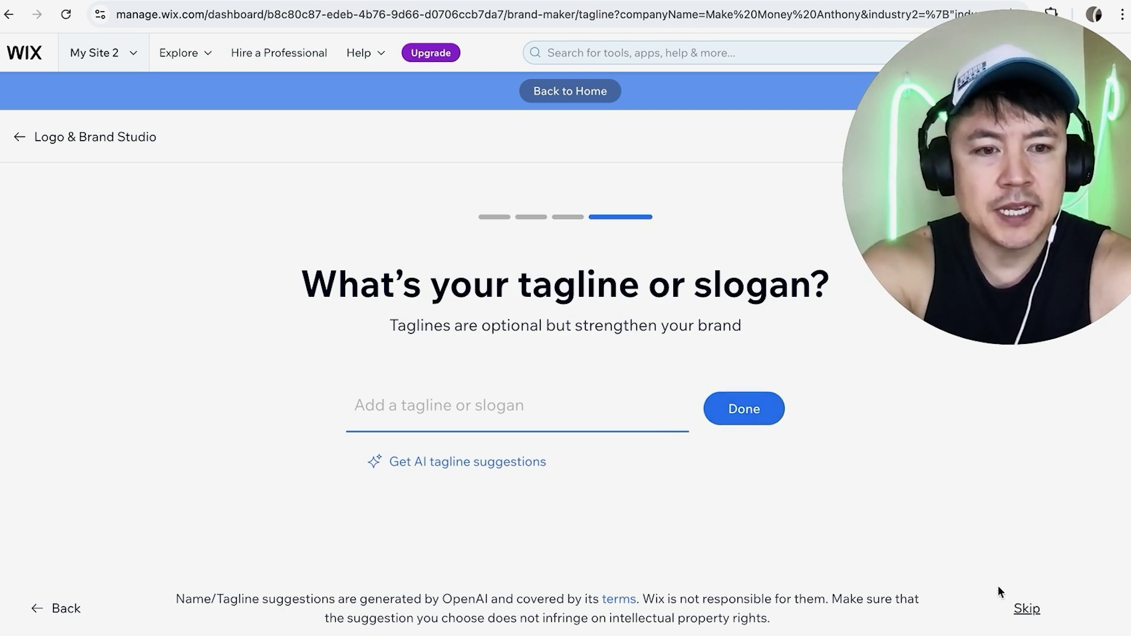
{"action": "left_click", "coordinate": [1027, 607]}
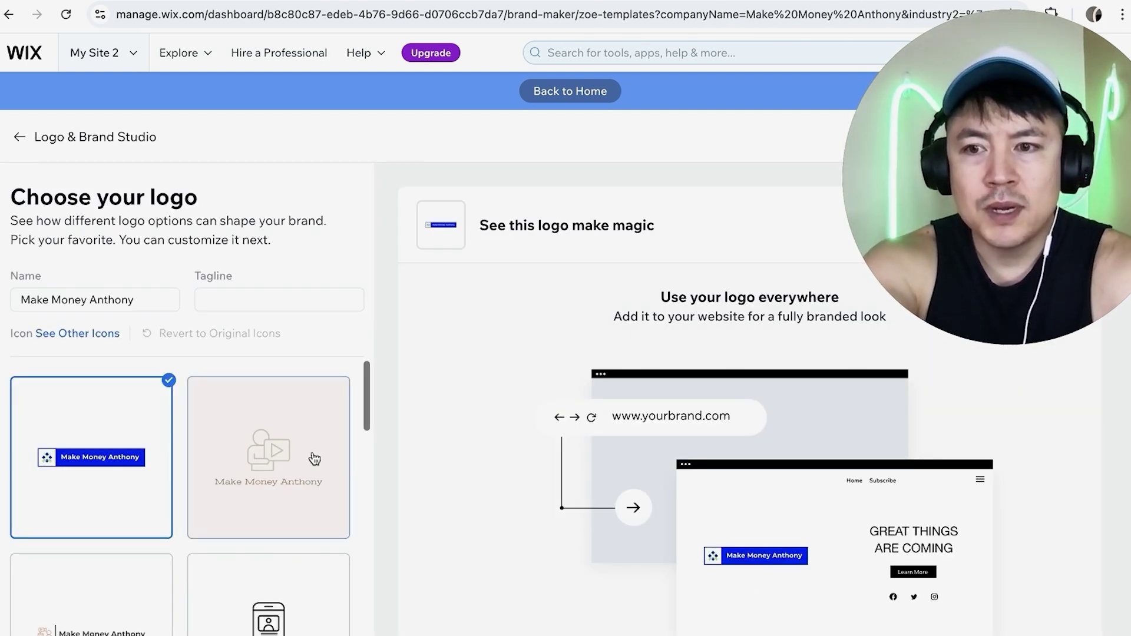
Step: Browse the generated logos and pick the plain white MAKE MONEY ANTHONY wordmark design
{"action": "scroll", "coordinate": [236, 442], "scroll_direction": "down", "scroll_amount": 3}
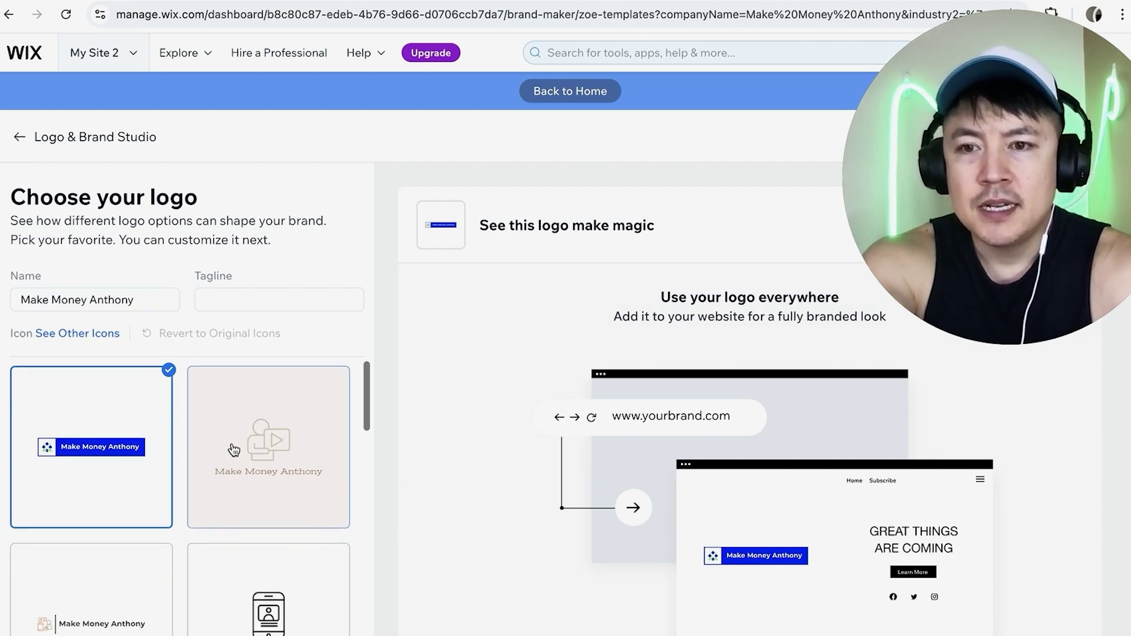
{"action": "scroll", "coordinate": [235, 449], "scroll_direction": "down", "scroll_amount": 5}
{"action": "scroll", "coordinate": [234, 448], "scroll_direction": "down", "scroll_amount": 4}
{"action": "scroll", "coordinate": [234, 448], "scroll_direction": "down", "scroll_amount": 3}
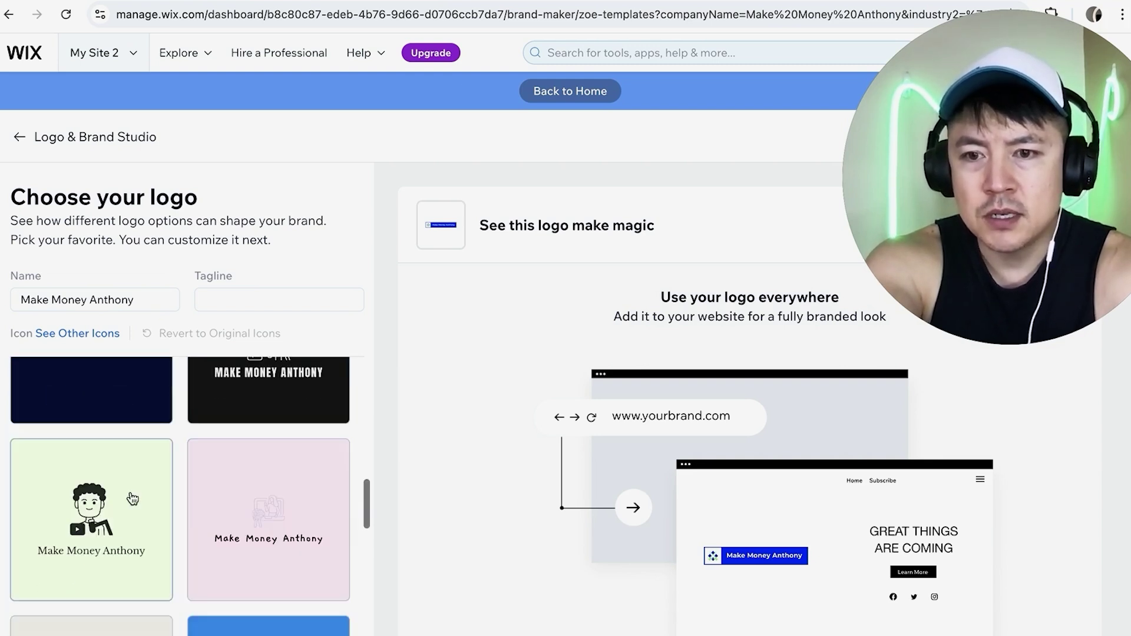
{"action": "scroll", "coordinate": [240, 515], "scroll_direction": "down", "scroll_amount": 2}
{"action": "scroll", "coordinate": [252, 440], "scroll_direction": "down", "scroll_amount": 3}
{"action": "scroll", "coordinate": [252, 440], "scroll_direction": "down", "scroll_amount": 2}
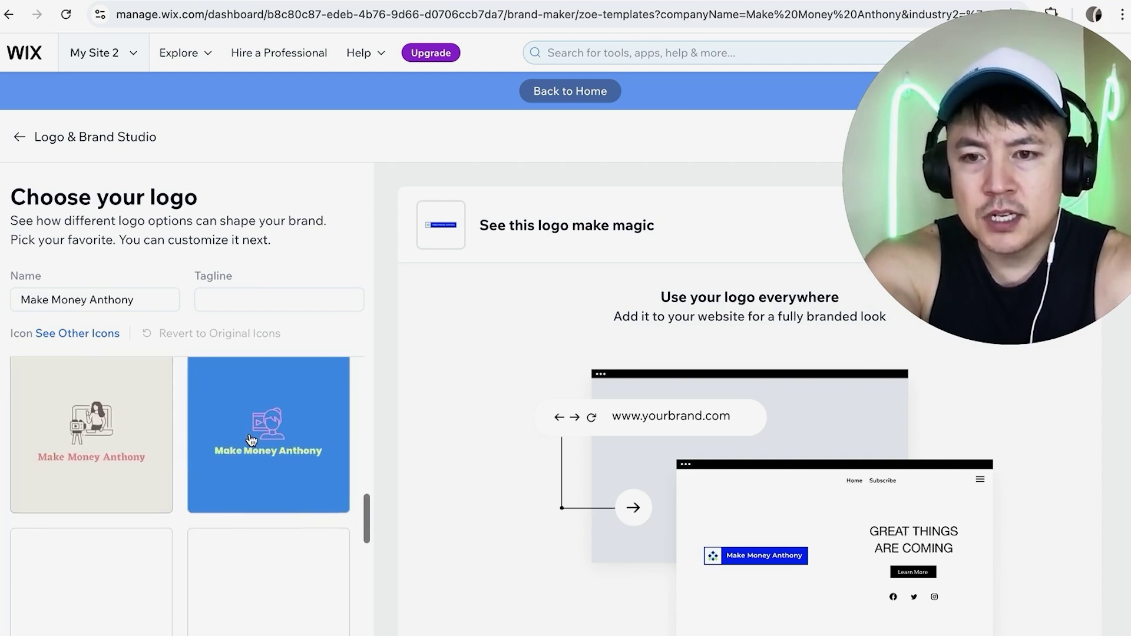
{"action": "scroll", "coordinate": [195, 494], "scroll_direction": "down", "scroll_amount": 3}
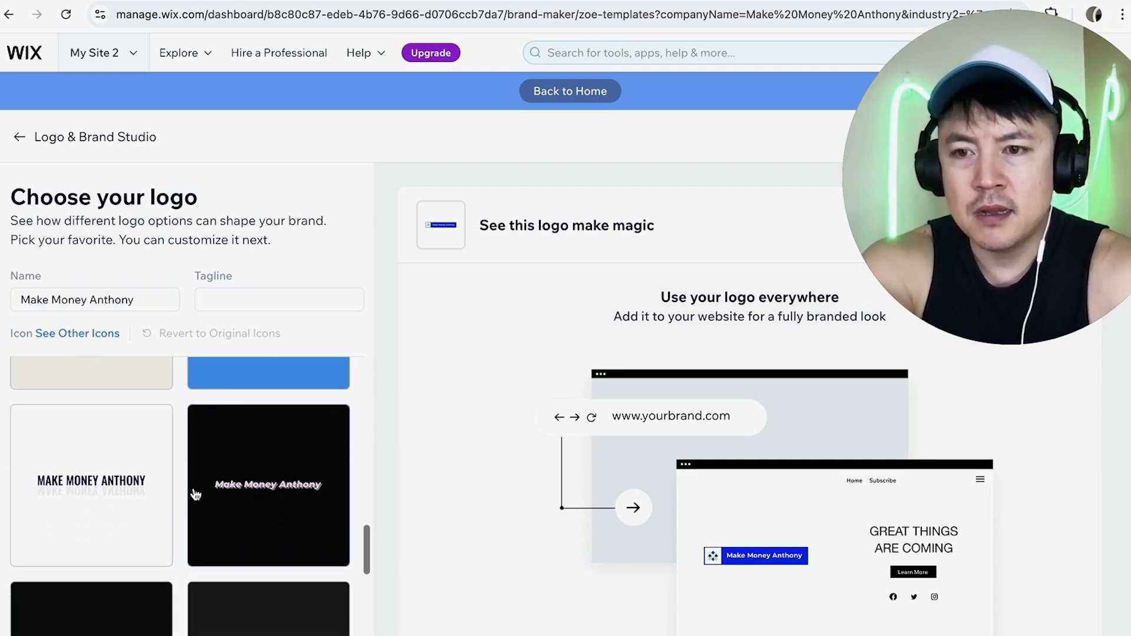
{"action": "scroll", "coordinate": [195, 493], "scroll_direction": "up", "scroll_amount": 2}
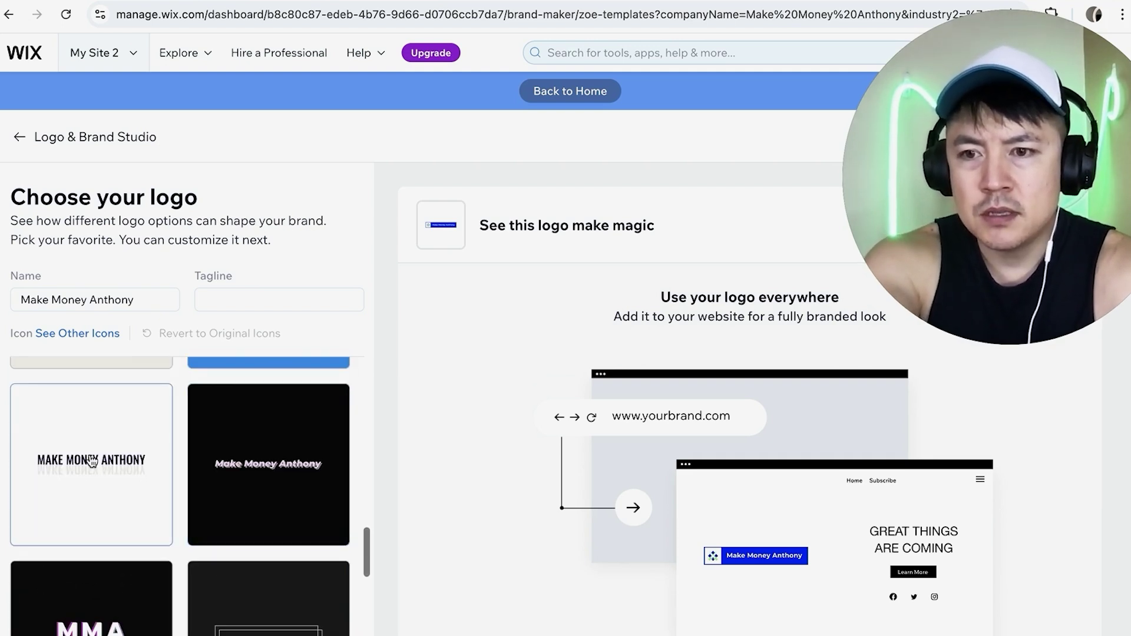
{"action": "scroll", "coordinate": [103, 466], "scroll_direction": "down", "scroll_amount": 1}
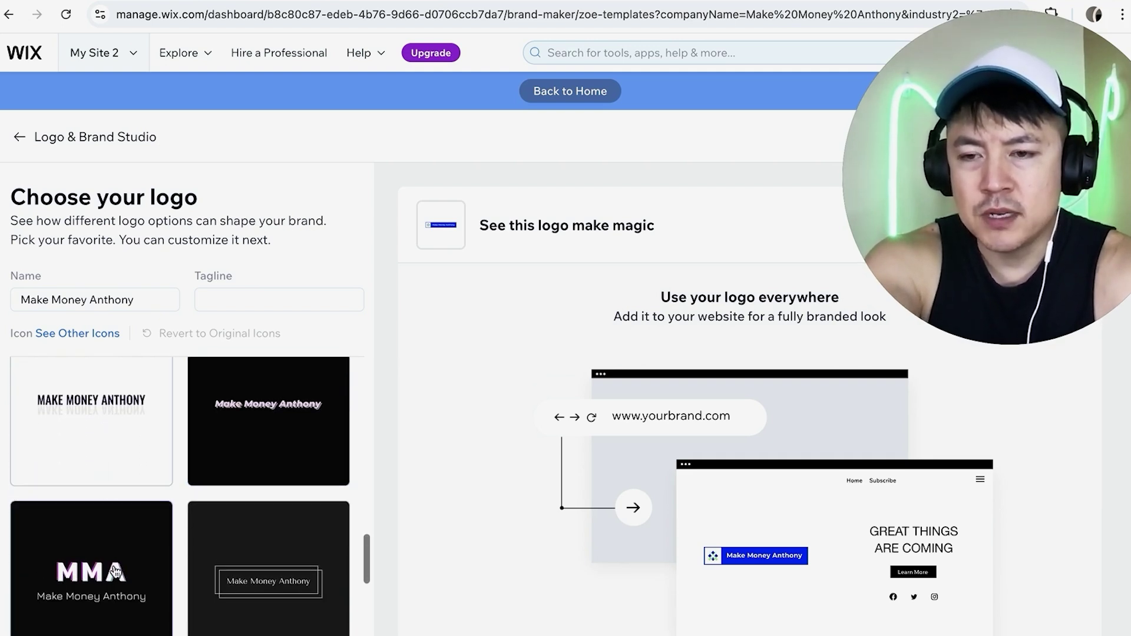
{"action": "scroll", "coordinate": [169, 537], "scroll_direction": "up", "scroll_amount": 1}
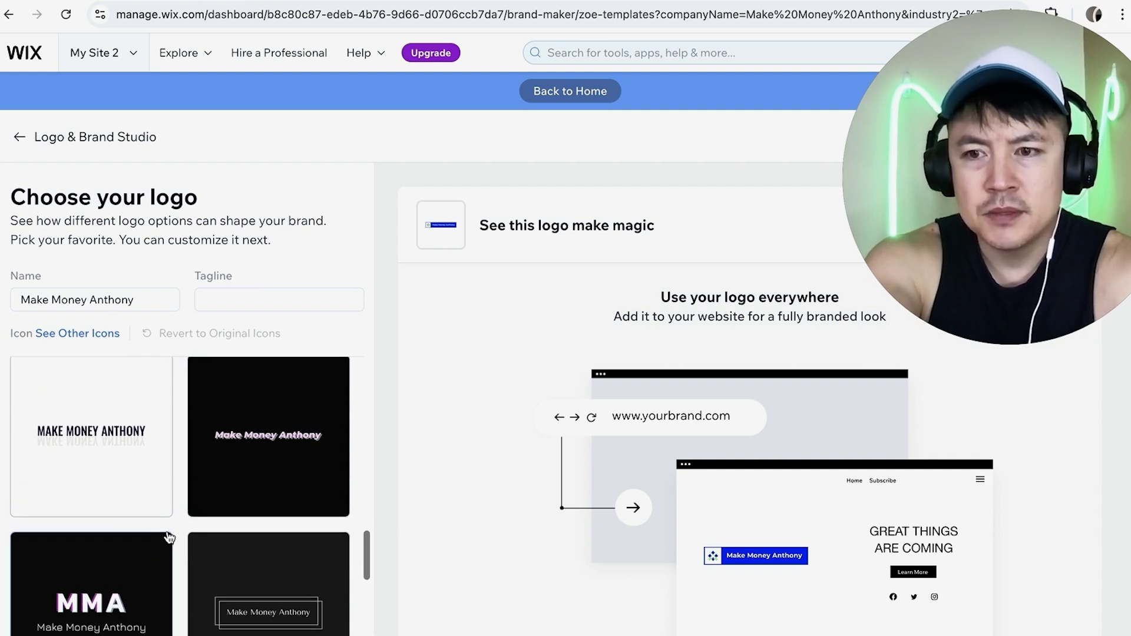
{"action": "scroll", "coordinate": [175, 502], "scroll_direction": "up", "scroll_amount": 1}
{"action": "left_click", "coordinate": [165, 501]}
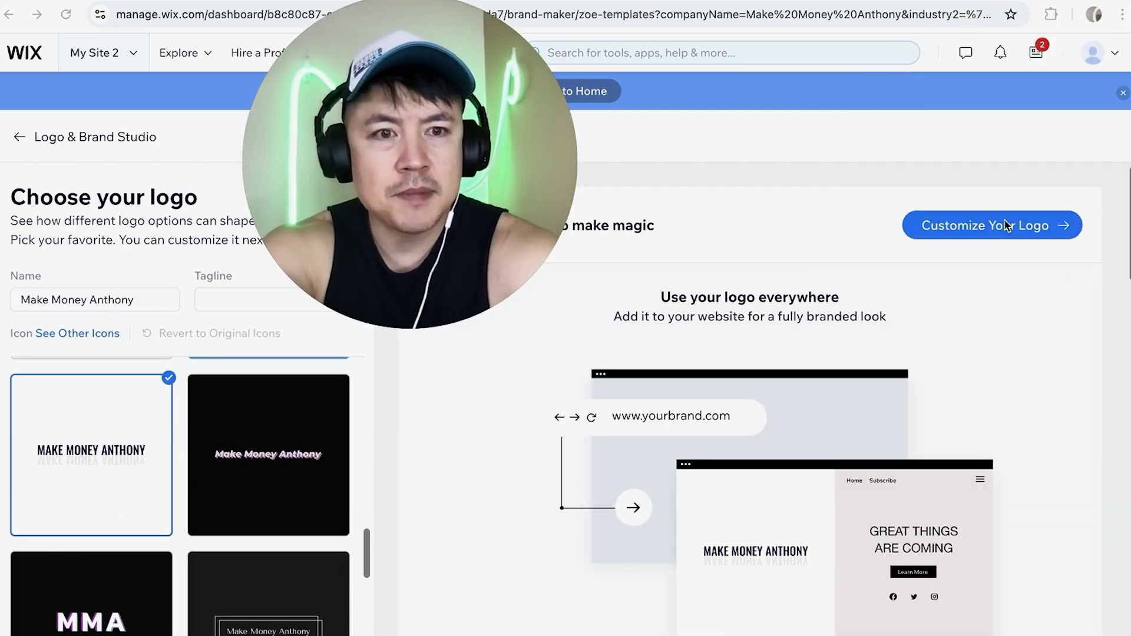
Step: Customize the logo, trying Antique Muse, Atomic Pink and Autumn Night before applying Azure Memory
{"action": "left_click", "coordinate": [1034, 225]}
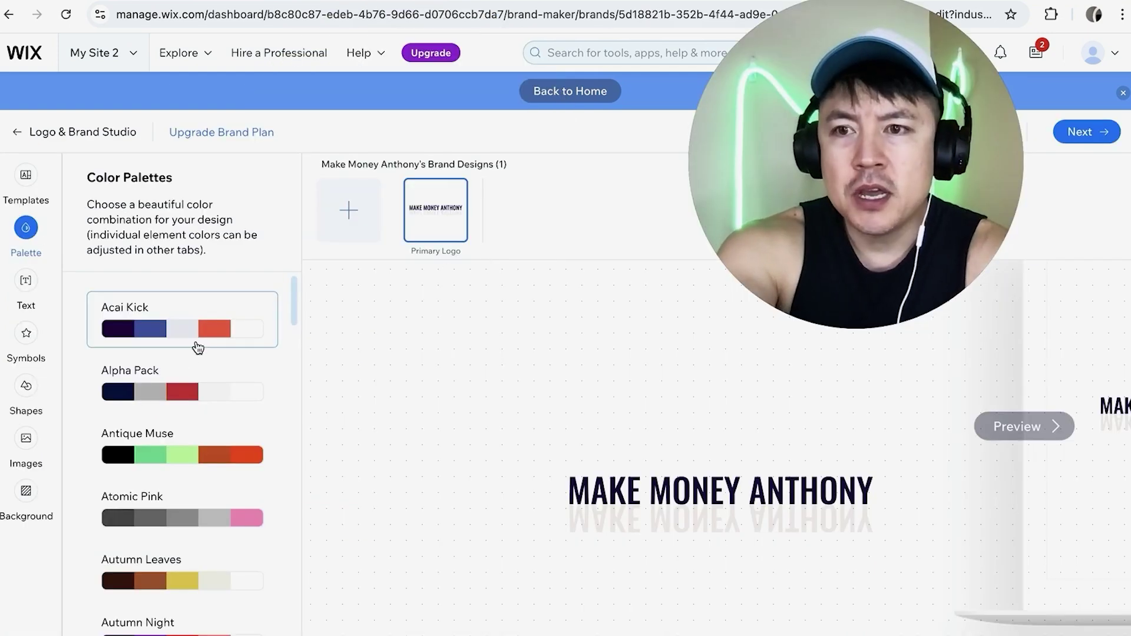
{"action": "scroll", "coordinate": [189, 351], "scroll_direction": "down", "scroll_amount": 1}
{"action": "left_click", "coordinate": [153, 405]}
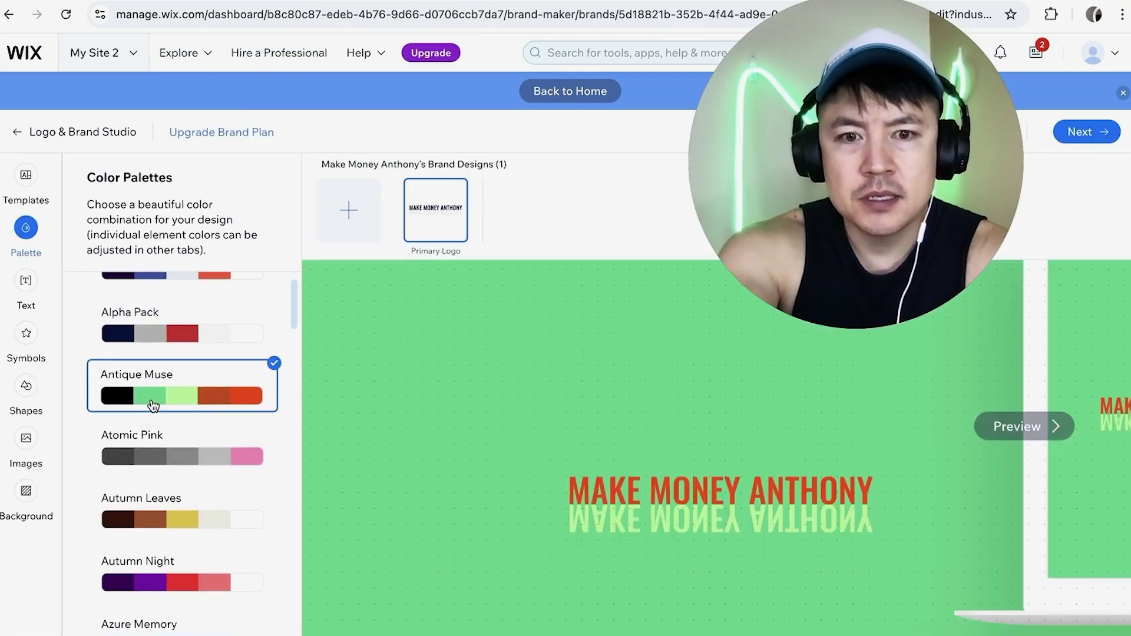
{"action": "scroll", "coordinate": [152, 404], "scroll_direction": "down", "scroll_amount": 1}
{"action": "left_click", "coordinate": [168, 435]}
{"action": "scroll", "coordinate": [168, 434], "scroll_direction": "up", "scroll_amount": 1}
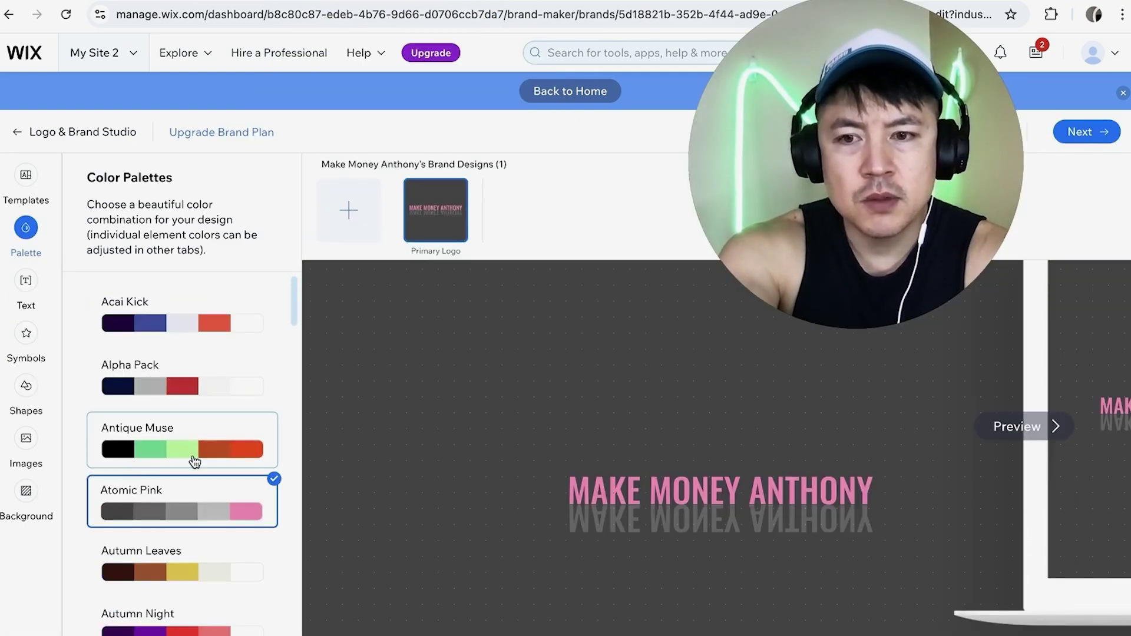
{"action": "scroll", "coordinate": [183, 448], "scroll_direction": "down", "scroll_amount": 5}
{"action": "left_click", "coordinate": [183, 448]}
{"action": "left_click", "coordinate": [189, 395]}
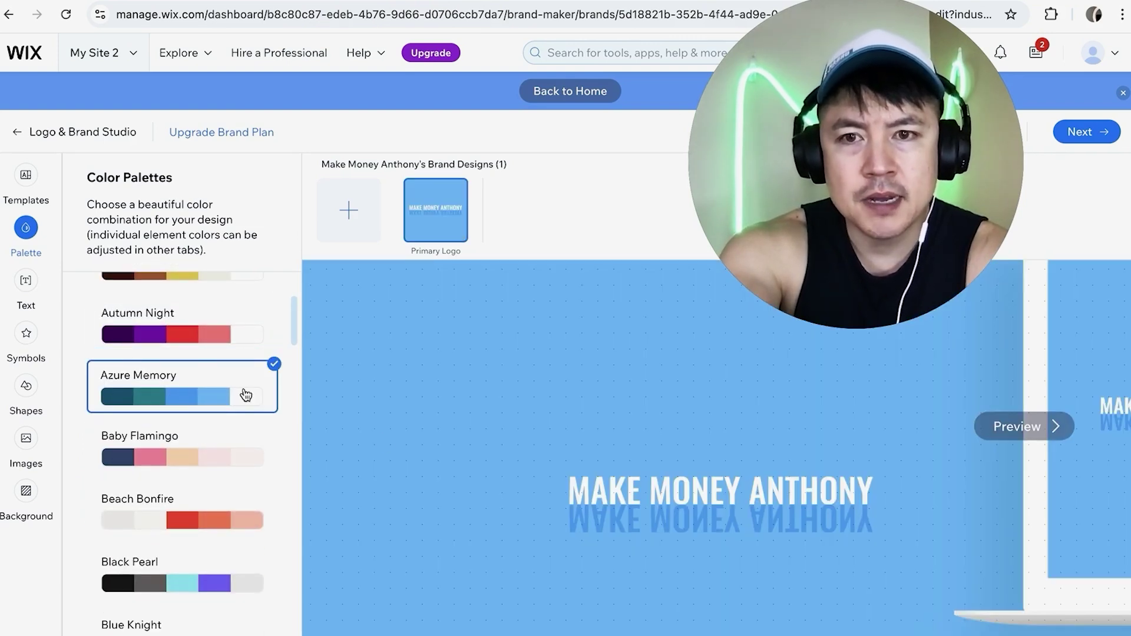
{"action": "scroll", "coordinate": [565, 463], "scroll_direction": "down", "scroll_amount": 1}
{"action": "scroll", "coordinate": [220, 417], "scroll_direction": "down", "scroll_amount": 20}
{"action": "scroll", "coordinate": [220, 417], "scroll_direction": "down", "scroll_amount": 20}
{"action": "scroll", "coordinate": [220, 418], "scroll_direction": "up", "scroll_amount": 20}
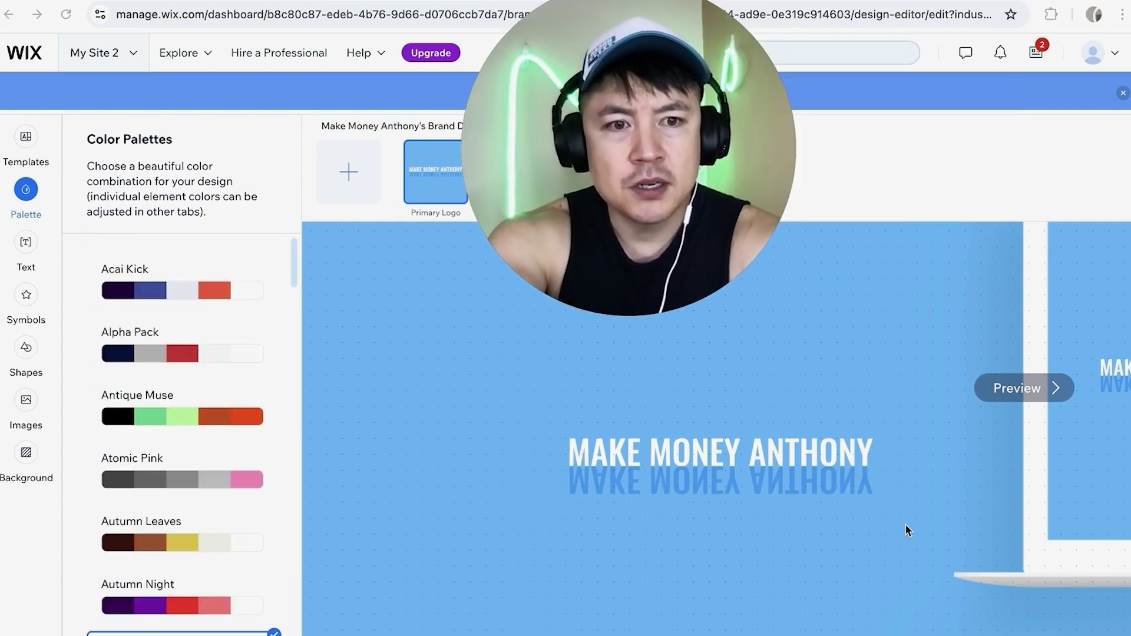
Step: Preview the blue logo on website, social media, business card and merchandise mockups, then return to the editor
{"action": "left_click", "coordinate": [1028, 388]}
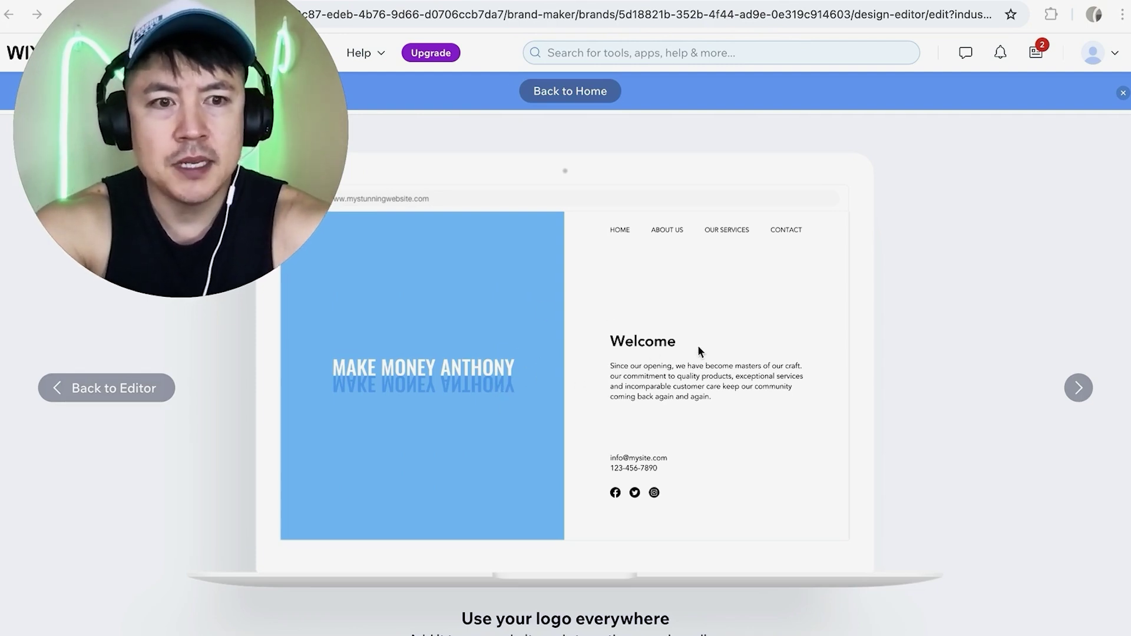
{"action": "left_click", "coordinate": [1079, 389]}
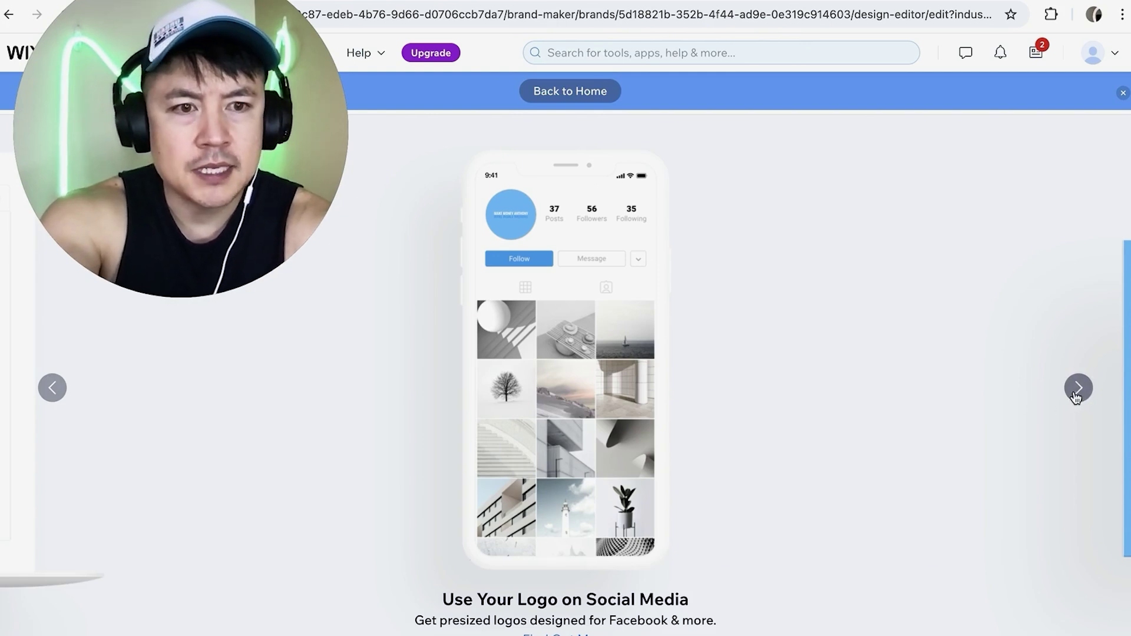
{"action": "left_click", "coordinate": [1078, 389]}
{"action": "left_click", "coordinate": [1078, 387]}
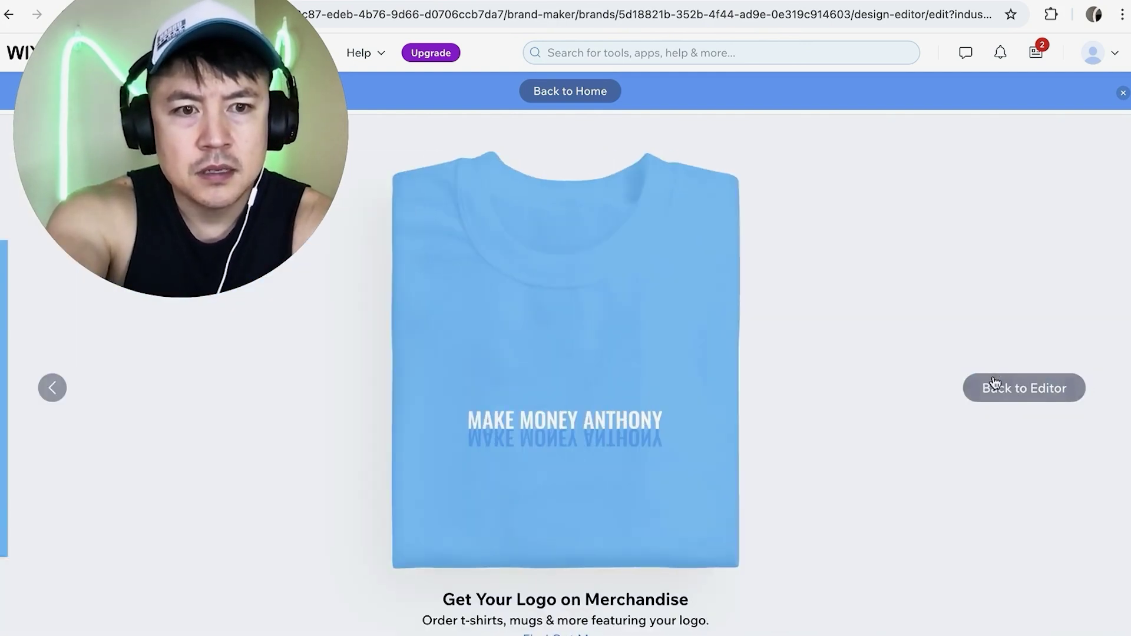
{"action": "left_click", "coordinate": [1025, 391]}
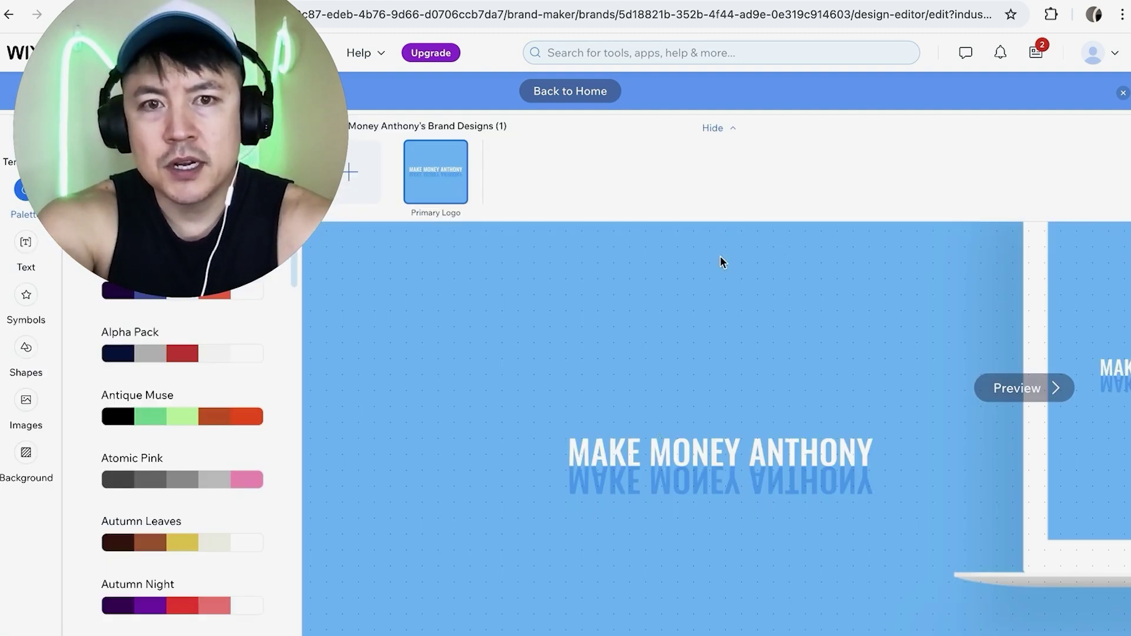
Step: Move on from the editor to the logo plans and compare Brand Plus, Advanced and Basic
{"action": "left_click", "coordinate": [1086, 134]}
{"action": "scroll", "coordinate": [585, 265], "scroll_direction": "down", "scroll_amount": 4}
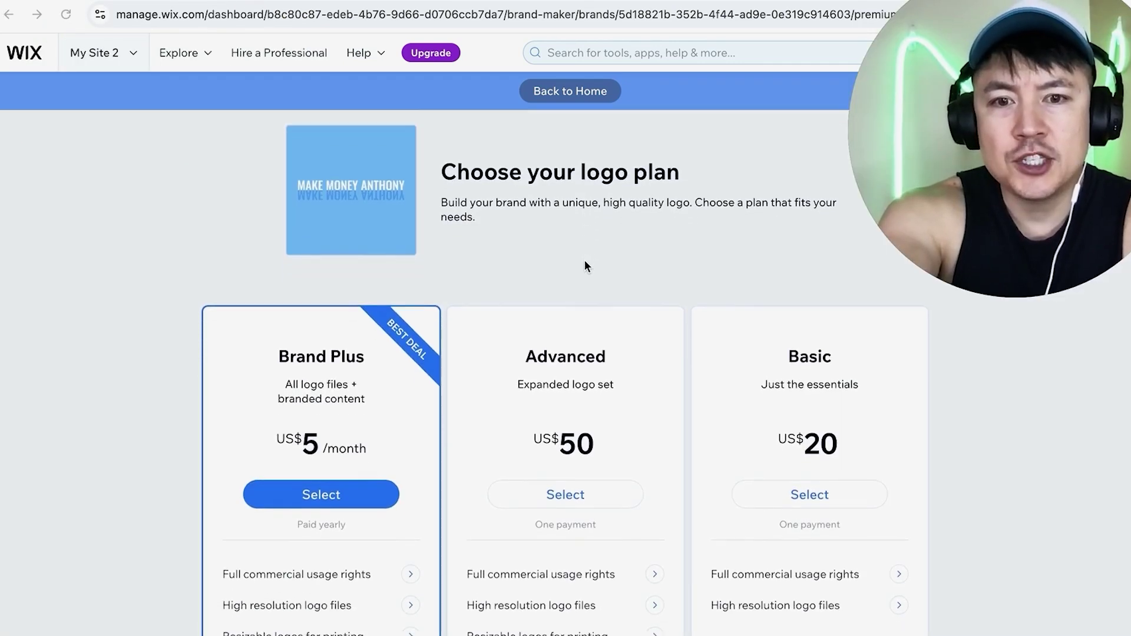
{"action": "scroll", "coordinate": [585, 260], "scroll_direction": "up", "scroll_amount": 2}
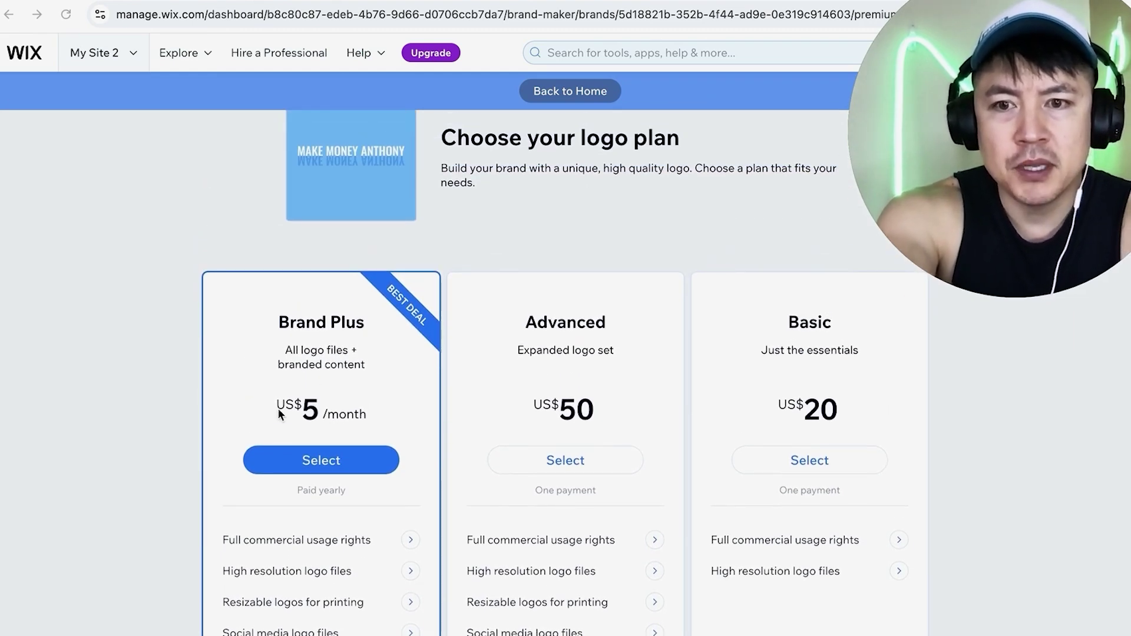
{"action": "scroll", "coordinate": [387, 419], "scroll_direction": "down", "scroll_amount": 1}
{"action": "scroll", "coordinate": [716, 324], "scroll_direction": "down", "scroll_amount": 2}
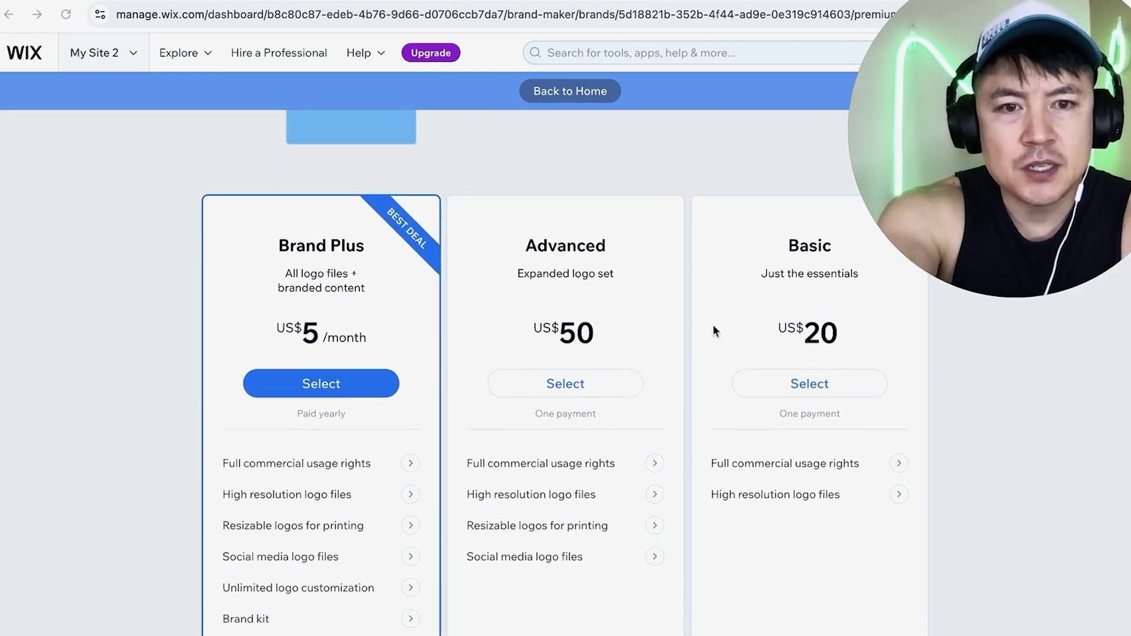
{"action": "scroll", "coordinate": [716, 331], "scroll_direction": "up", "scroll_amount": 1}
{"action": "scroll", "coordinate": [716, 331], "scroll_direction": "down", "scroll_amount": 1}
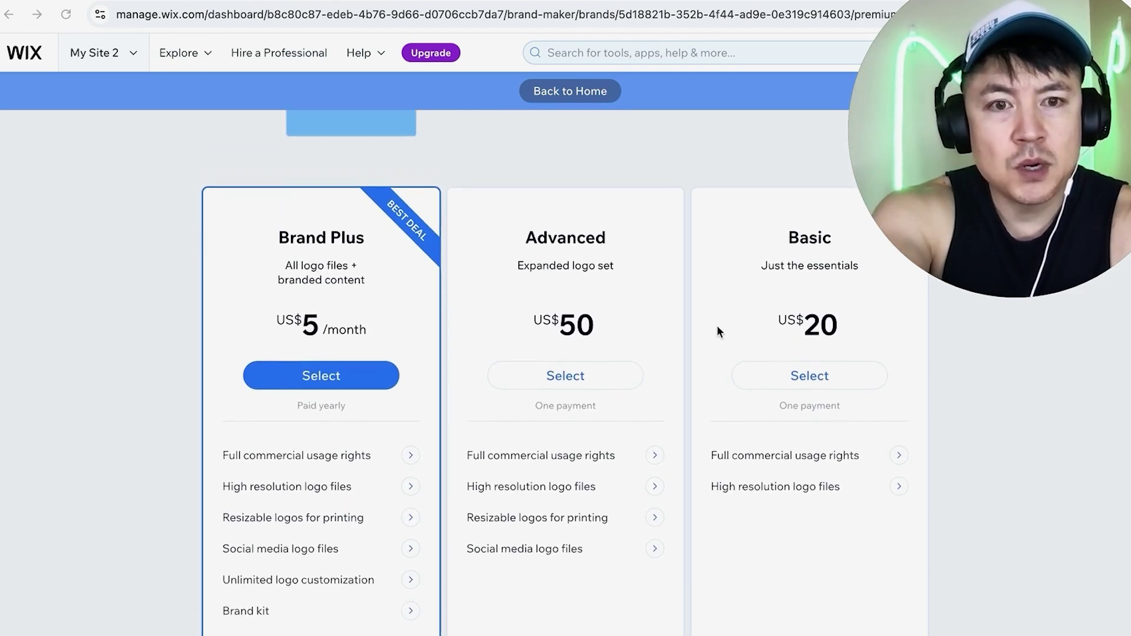
Step: Select the US$20.00 Basic plan and review its one-time checkout total
{"action": "left_click", "coordinate": [790, 389]}
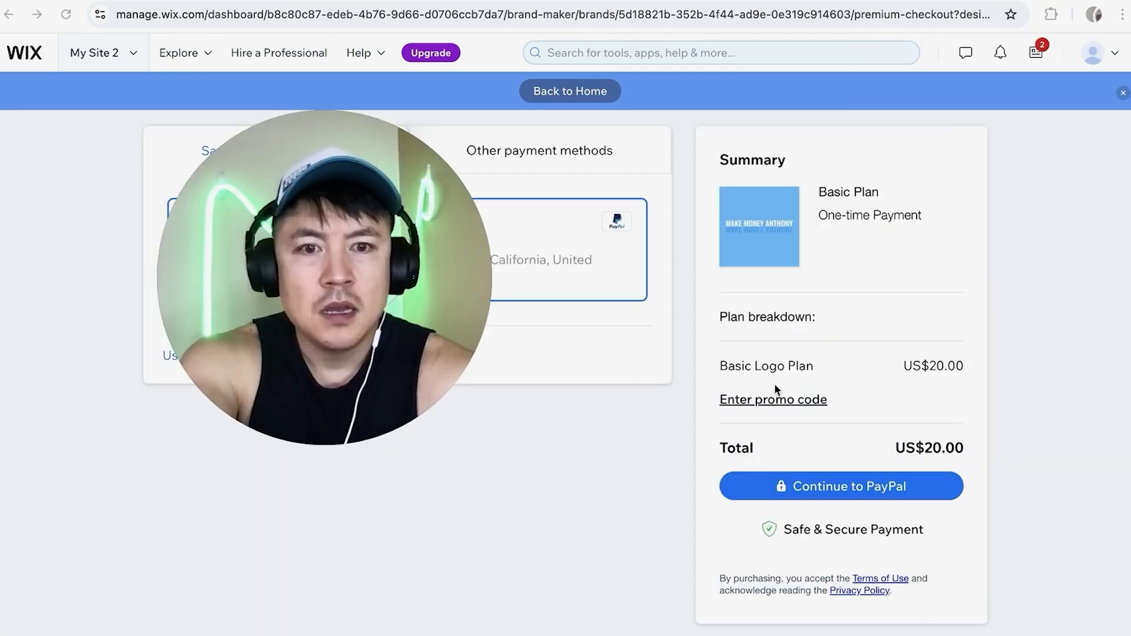
{"action": "scroll", "coordinate": [1008, 351], "scroll_direction": "down", "scroll_amount": 1}
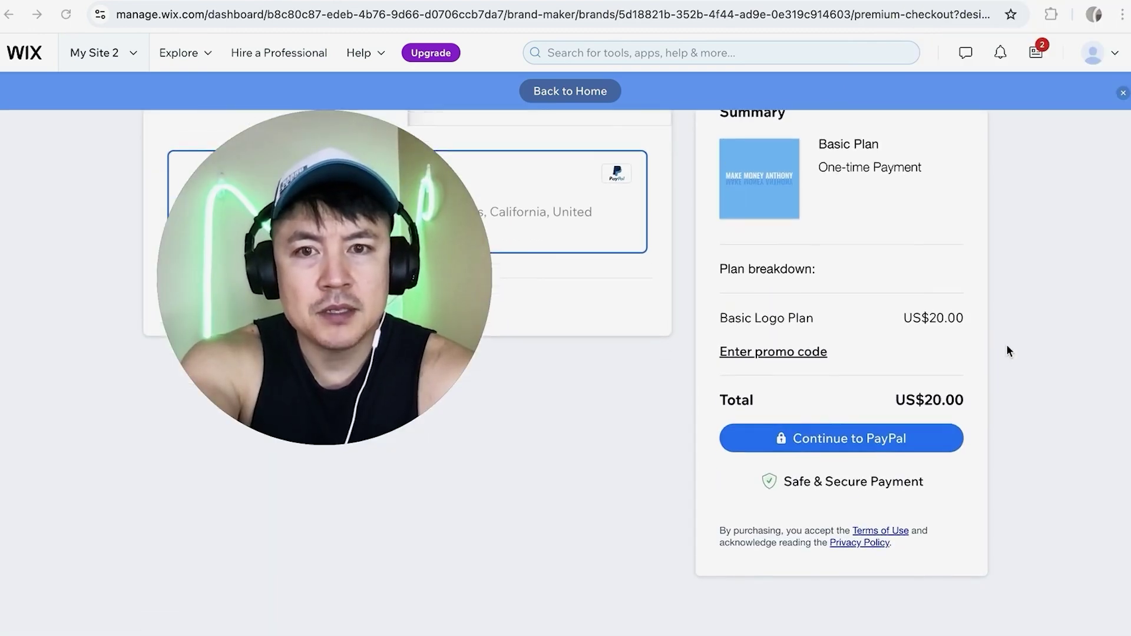
{"action": "scroll", "coordinate": [1006, 344], "scroll_direction": "up", "scroll_amount": 1}
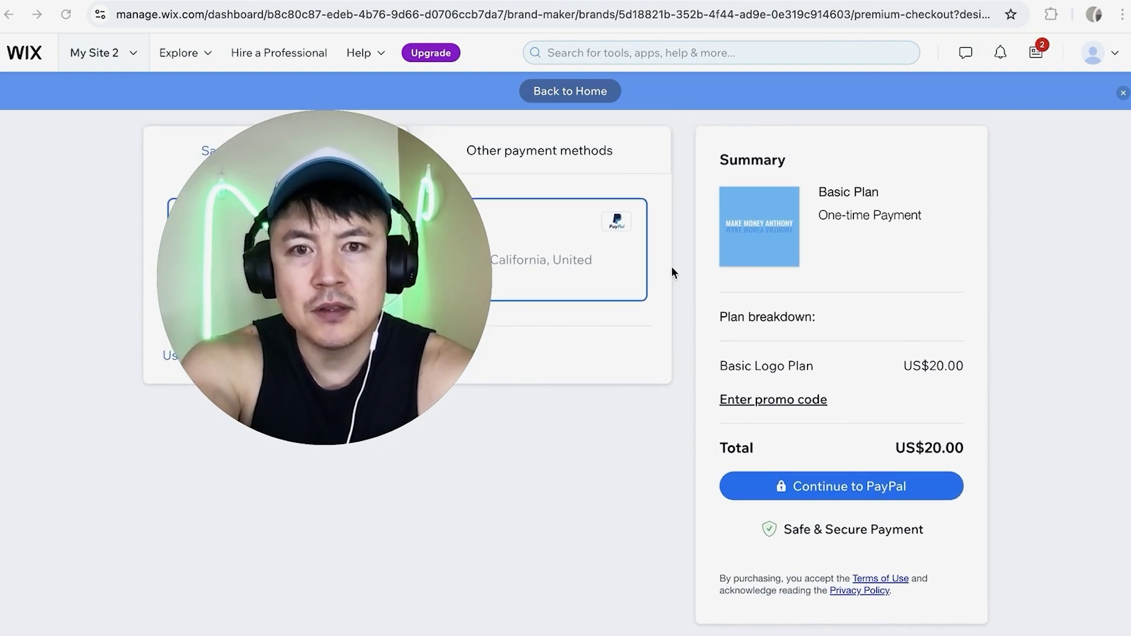